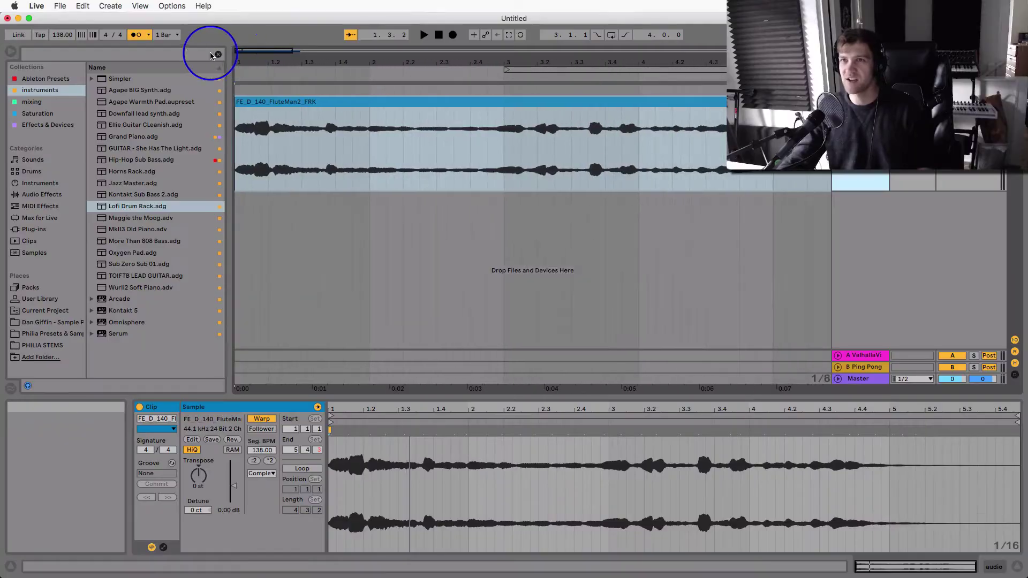
Step: Play the flute loop from its start and listen to it through to its end
left_click(307, 168)
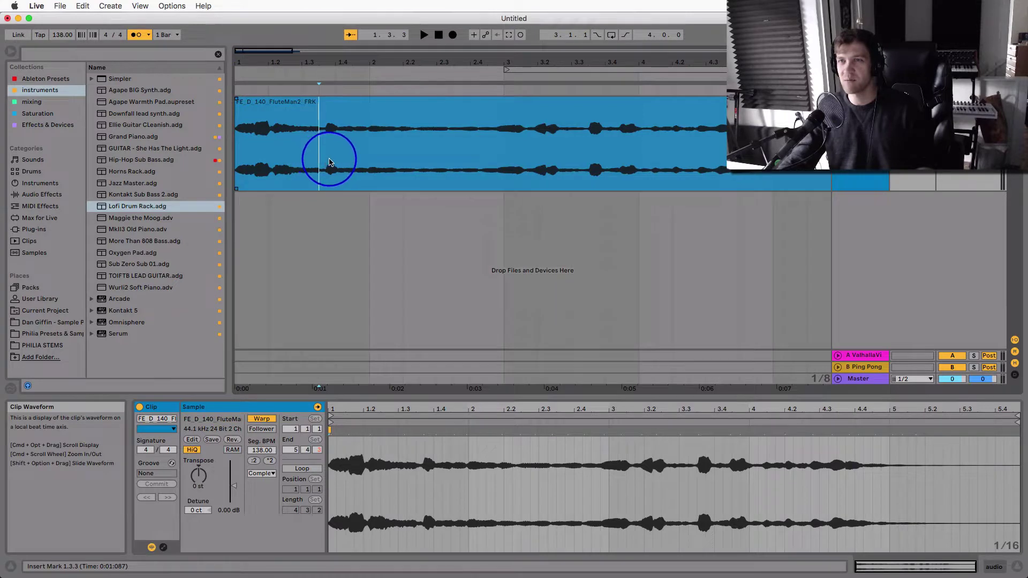
left_click(526, 165)
left_click(236, 503)
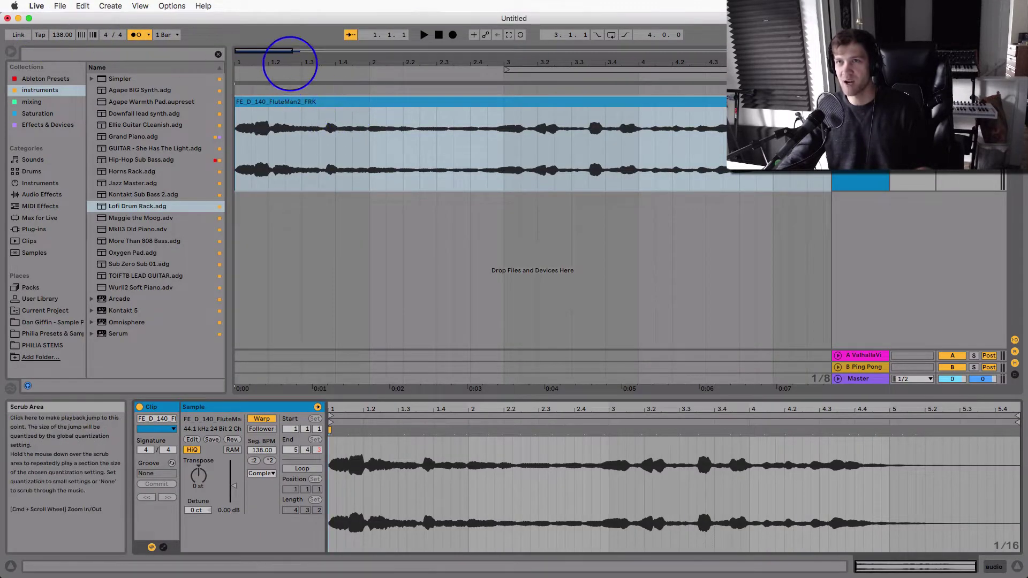
left_click_drag(287, 62, 433, 319)
double_click(412, 62)
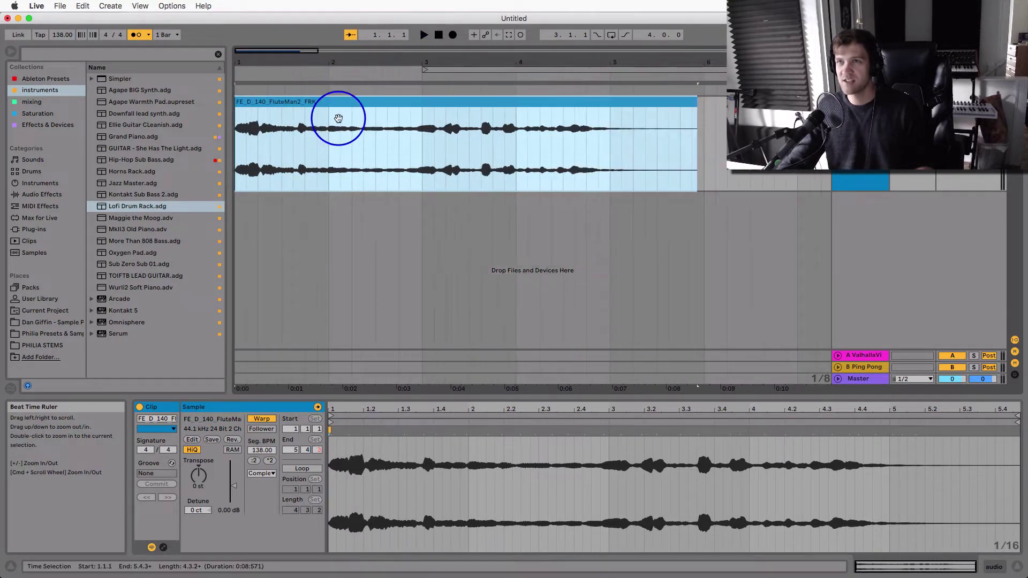
left_click_drag(248, 63, 249, 70)
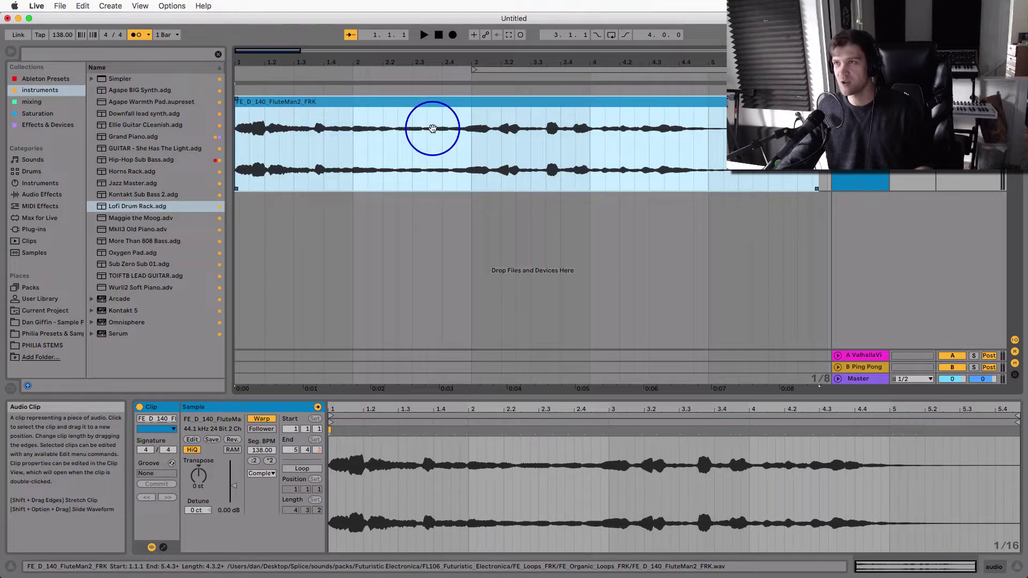
left_click_drag(464, 72, 465, 64)
key("space")
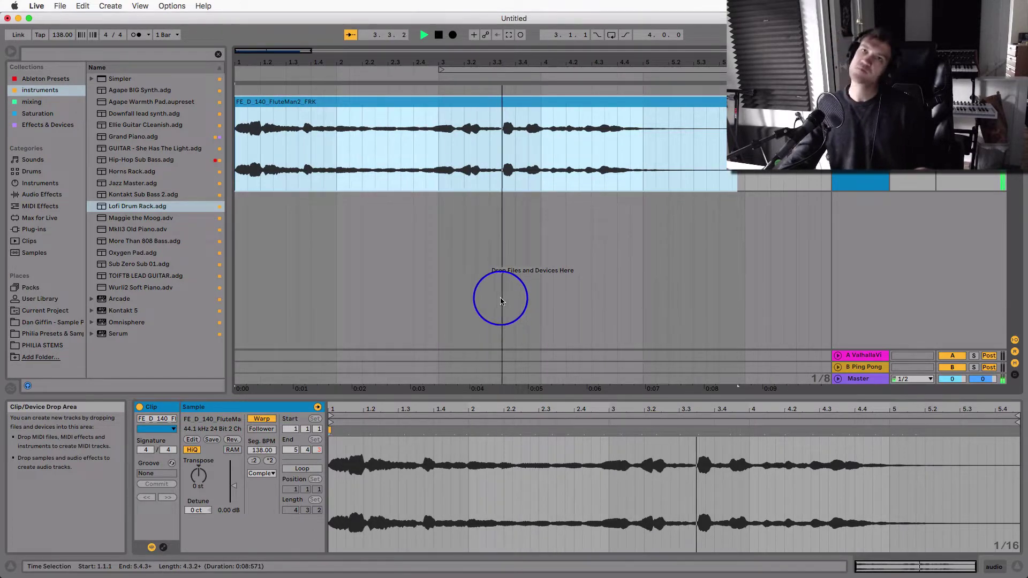
double_click(336, 60)
key("space")
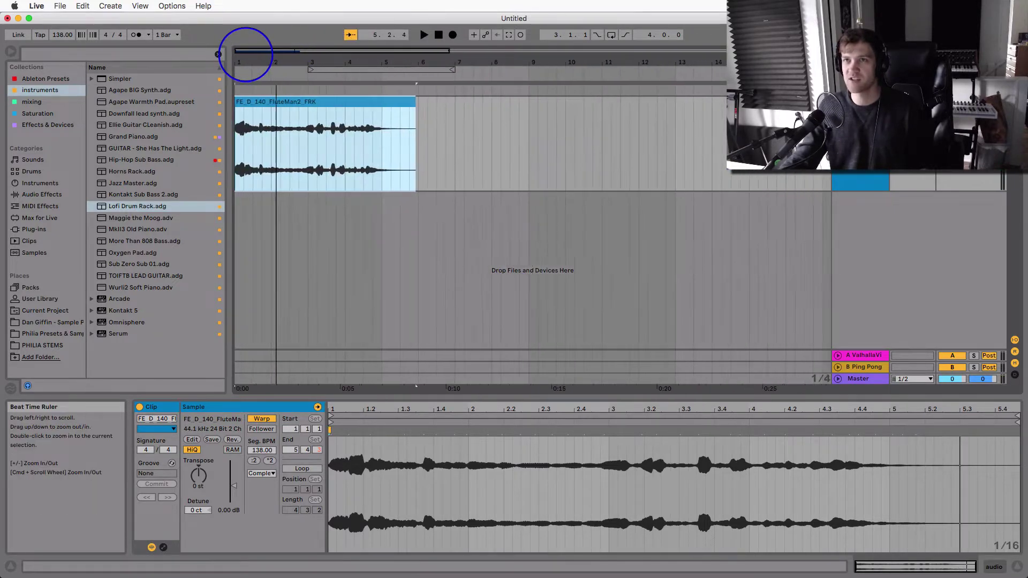
Step: Set the project tempo and the flute clip's segment BPM to 140
left_click(61, 36)
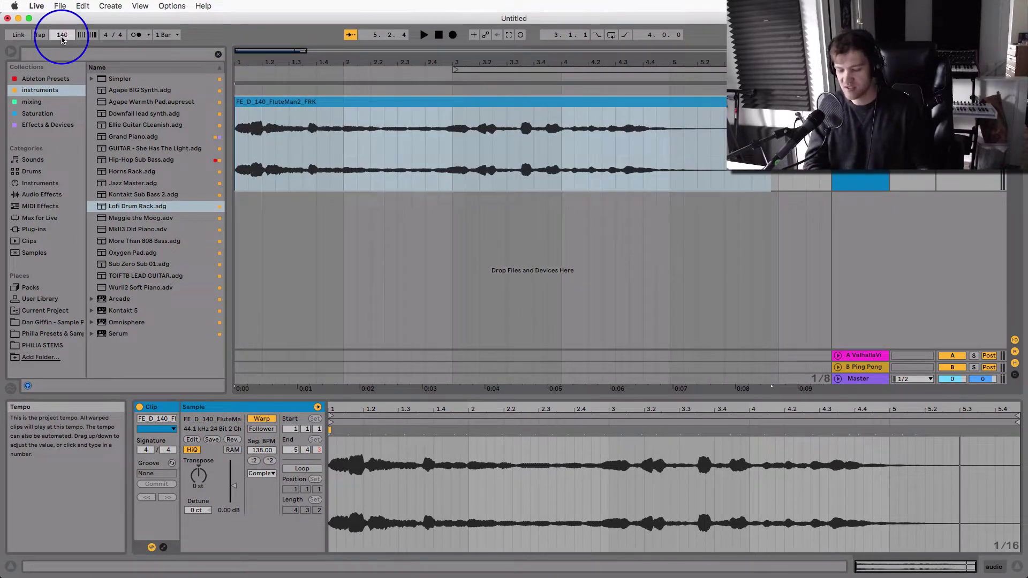
left_click(241, 101)
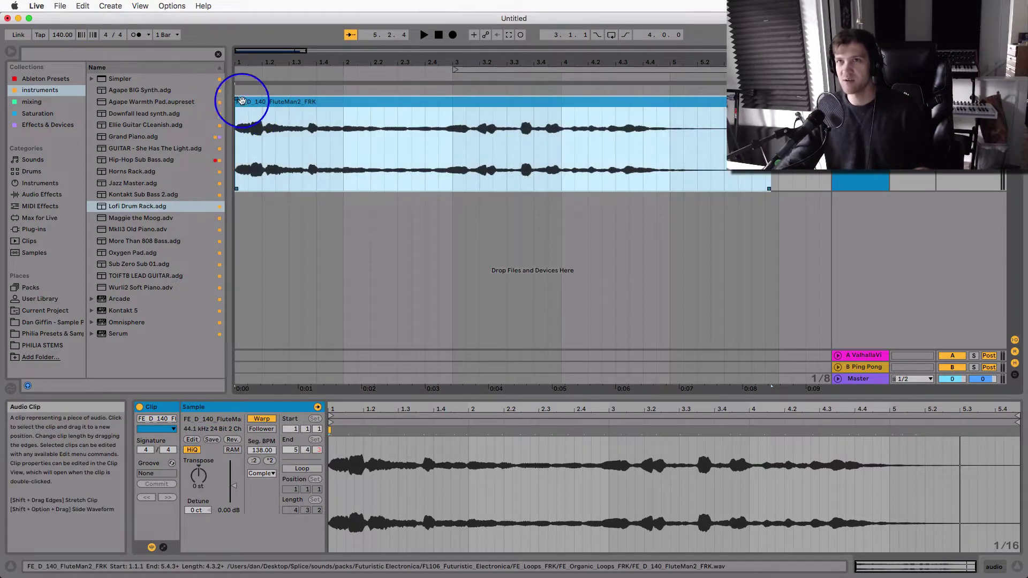
Step: Split the flute clip at 1.3.4 and move the second piece to start at beat 1.4
left_click_drag(242, 66, 244, 107)
left_click(363, 150)
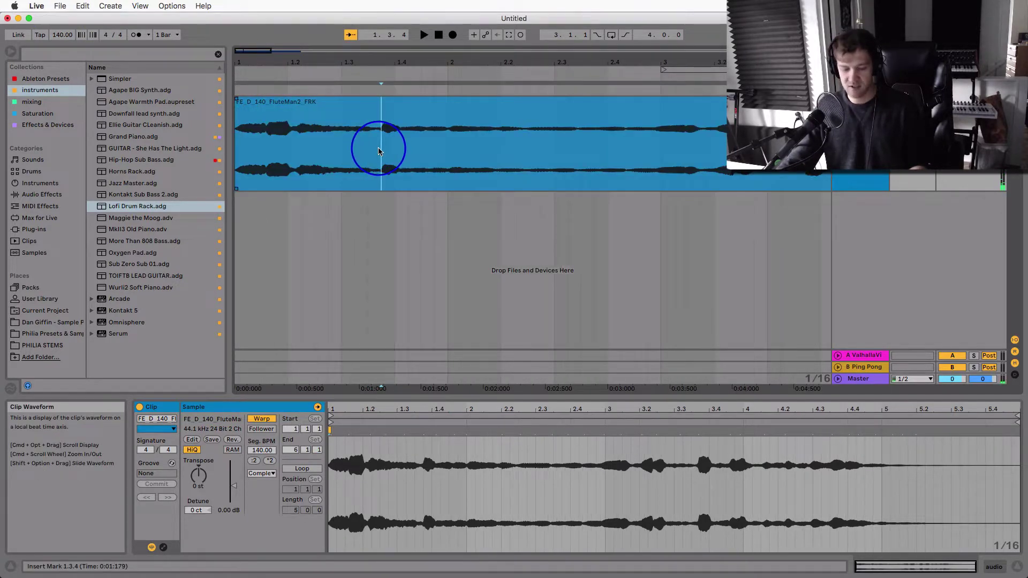
key("super+e")
left_click_drag(401, 103, 412, 103)
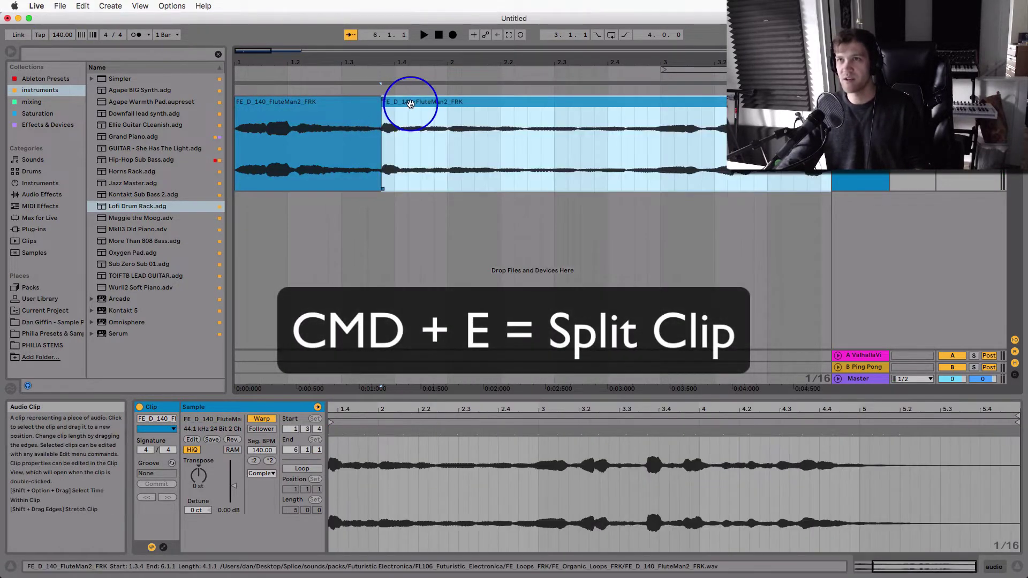
Step: Stretch the end of the first flute piece with a warp marker and extend it to meet the second piece at 1.4
left_click(377, 113)
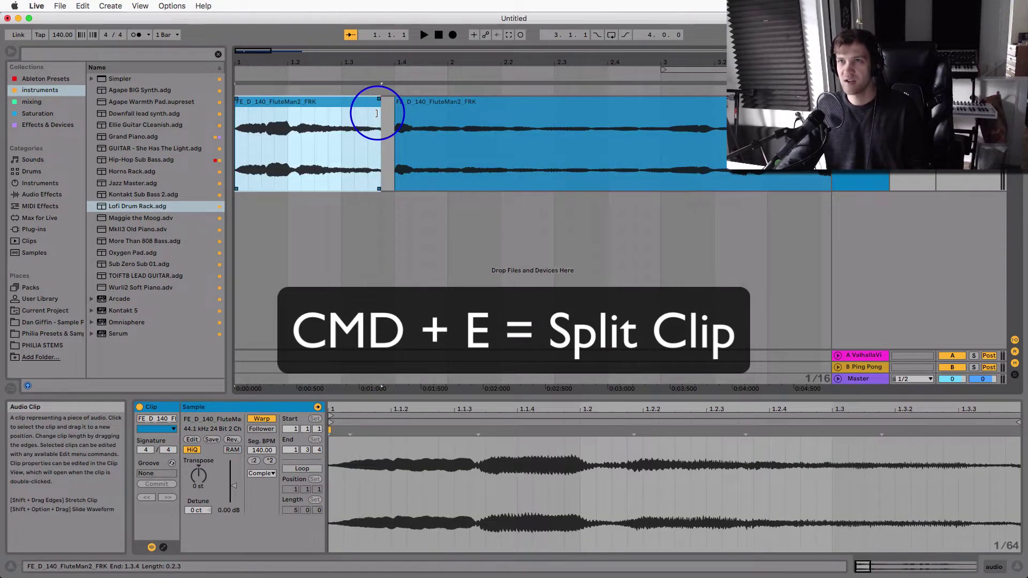
left_click(657, 319)
mouse_move(678, 409)
left_mouse_down()
mouse_move(484, 423)
mouse_move(523, 428)
left_mouse_up()
left_click(491, 434)
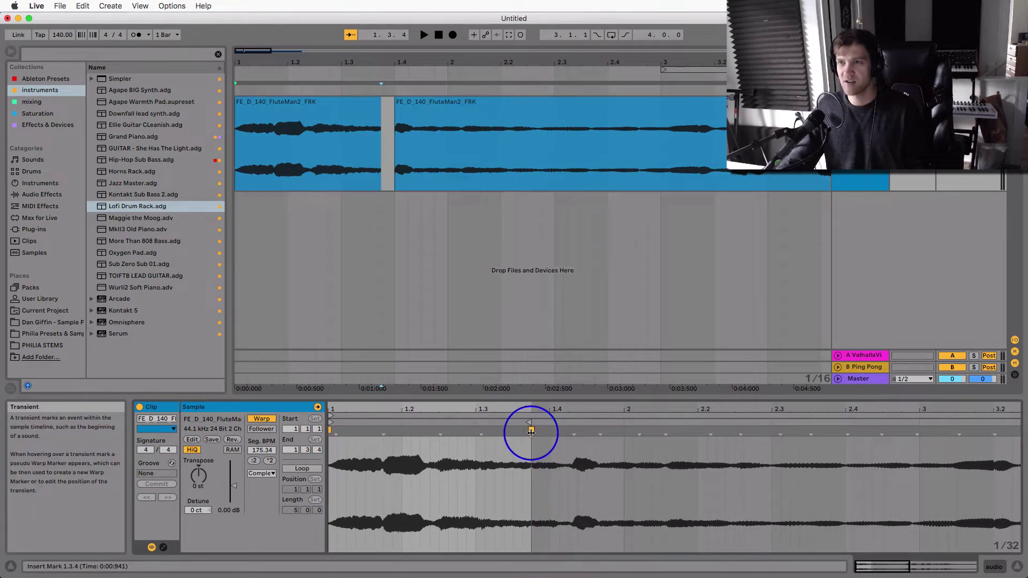
key("super+z")
Step: Adjust the fade-out of the first flute piece where it joins the second piece at 1.4
mouse_move(310, 68)
left_mouse_down()
mouse_move(355, 121)
mouse_move(374, 105)
left_mouse_up()
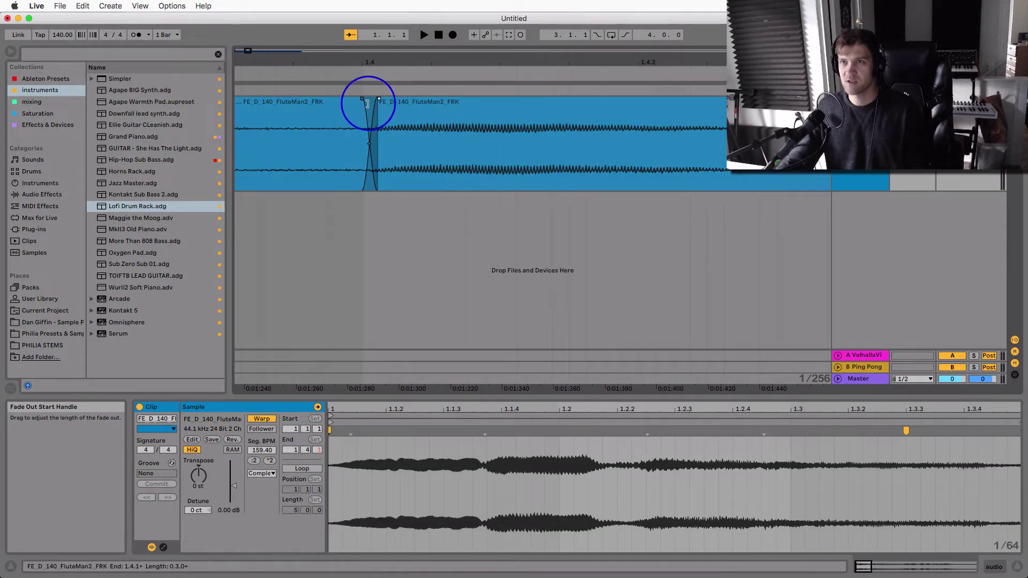
left_click(360, 102)
left_click_drag(356, 71, 528, 62)
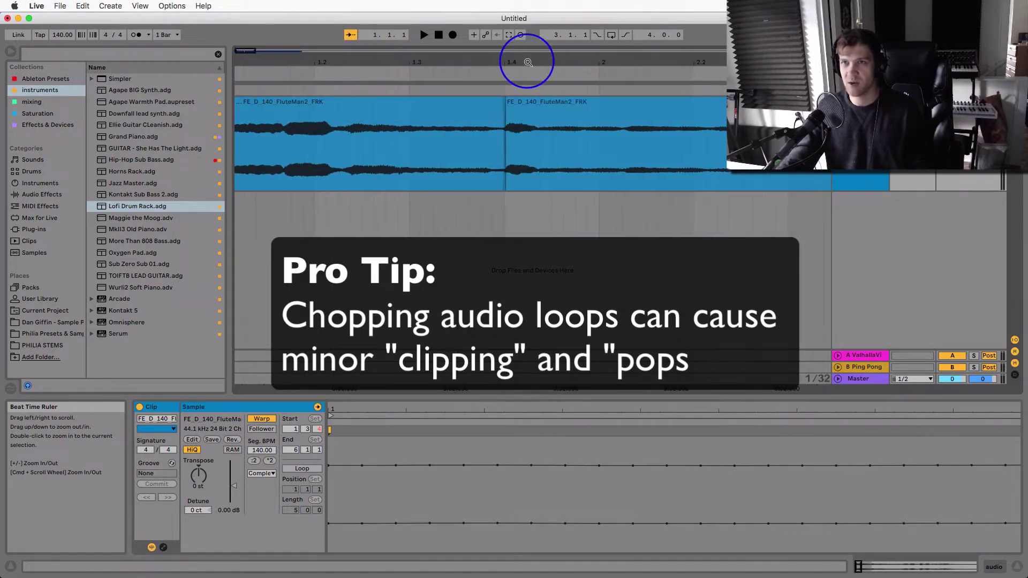
Step: Warp the first flute piece by pulling the transient just after 1.2.2 back to about beat 1.2
left_click(409, 87)
left_click(411, 80)
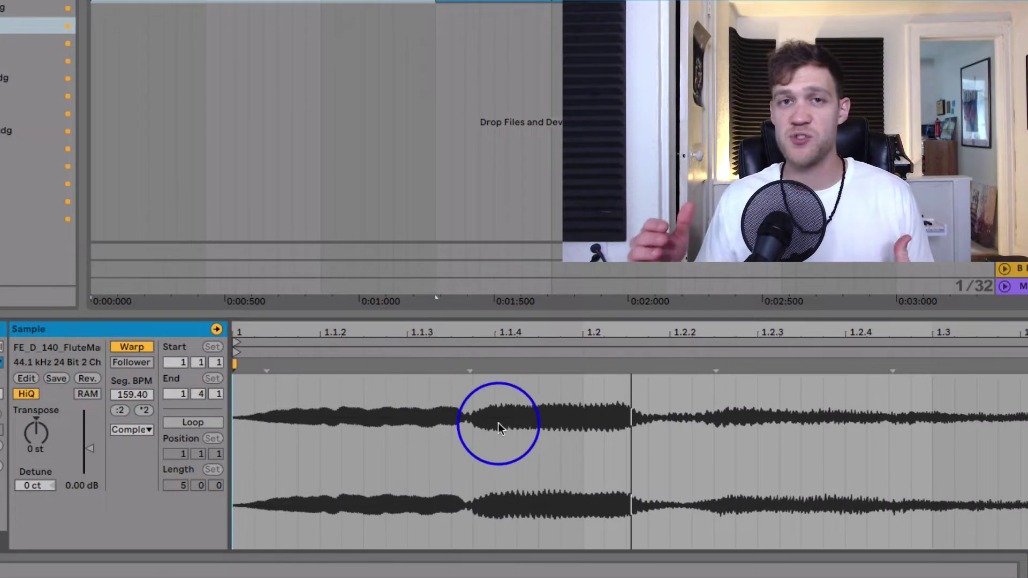
left_click_drag(718, 374, 577, 377)
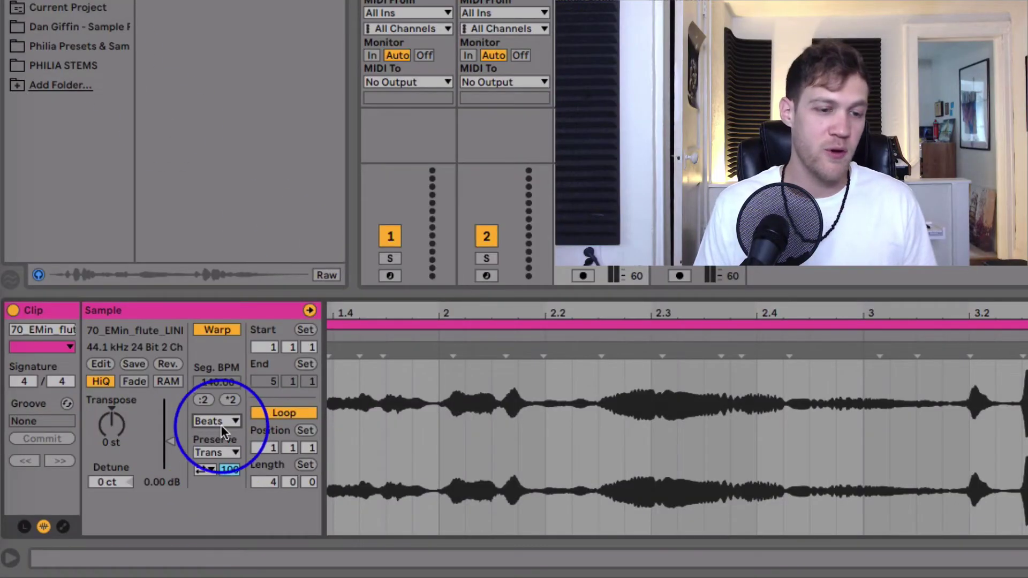
Step: Set the 70_EMin flute clip's warp mode to Complex Pro and try an envelope value of 182
left_click(220, 422)
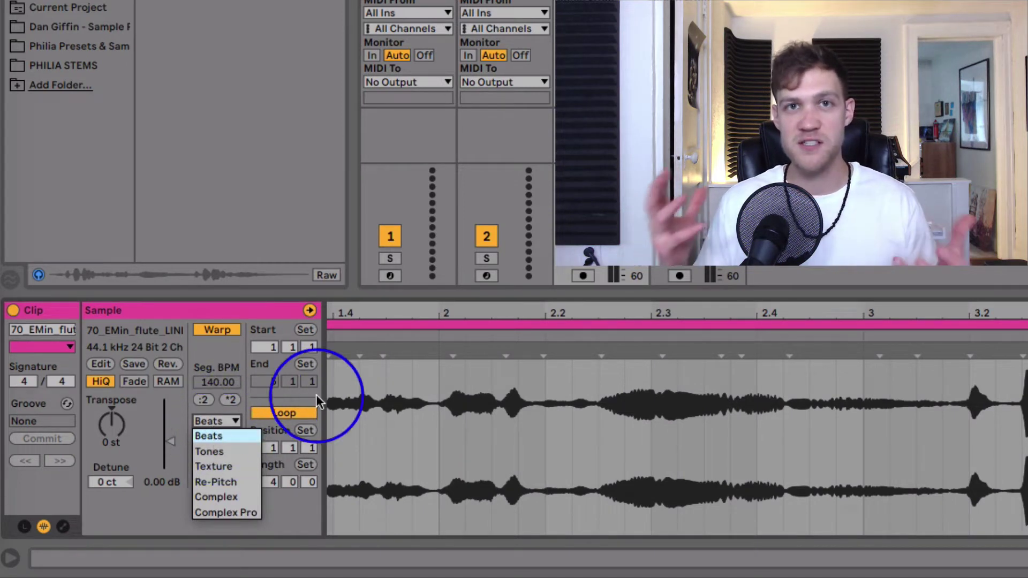
left_click(375, 381)
left_click_drag(440, 398, 808, 412)
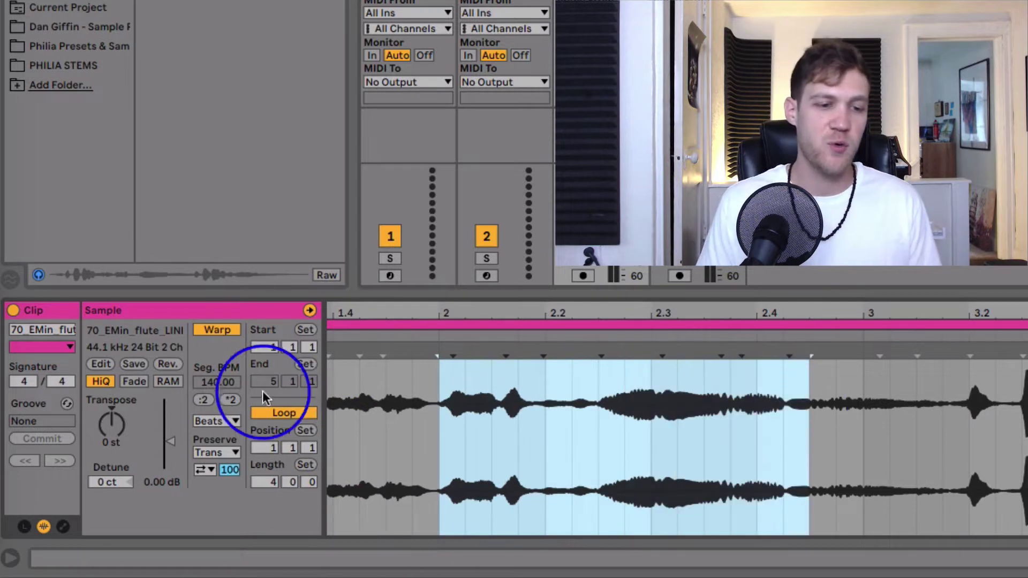
left_click(227, 421)
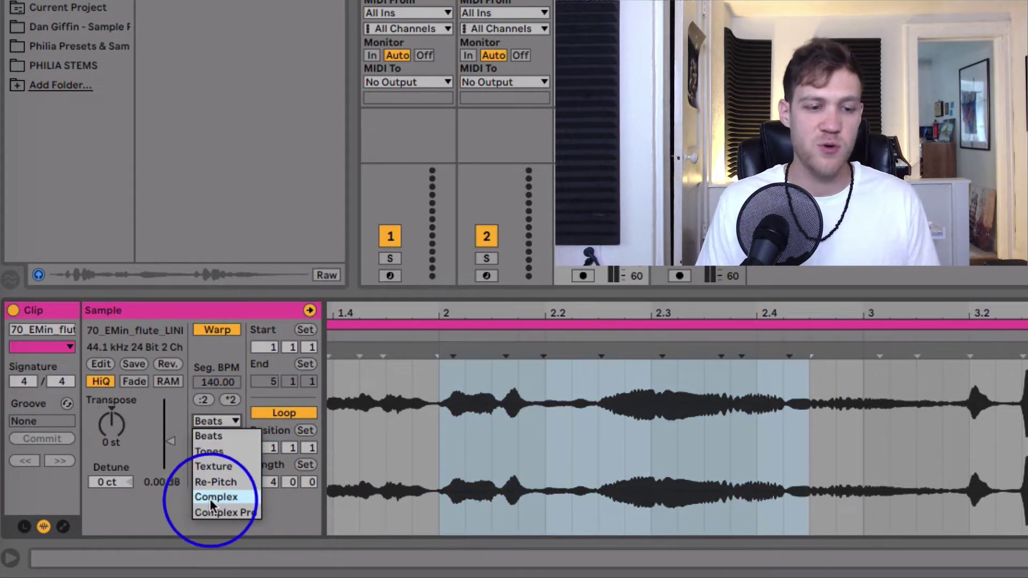
left_click(224, 515)
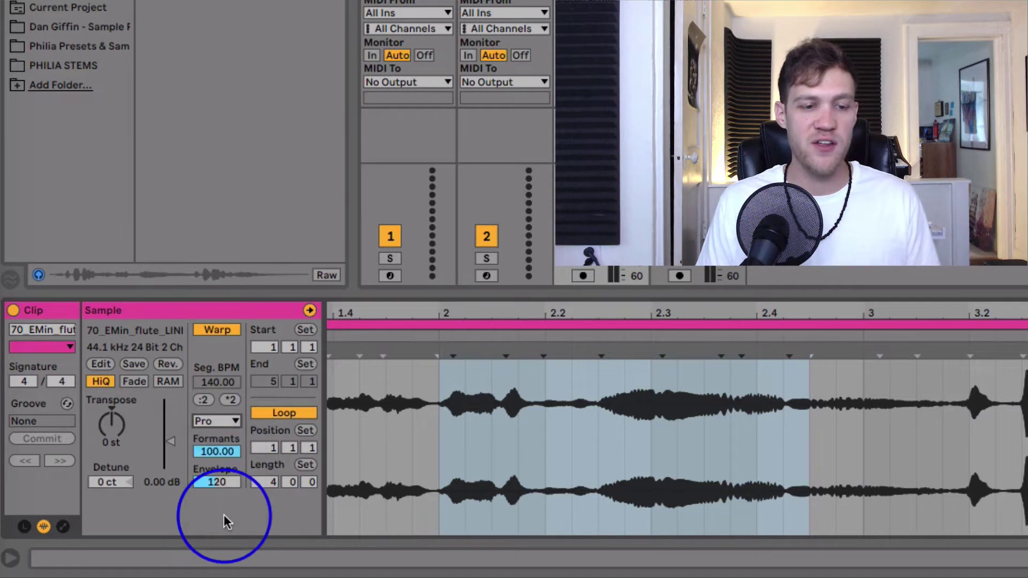
left_click_drag(214, 484, 216, 498)
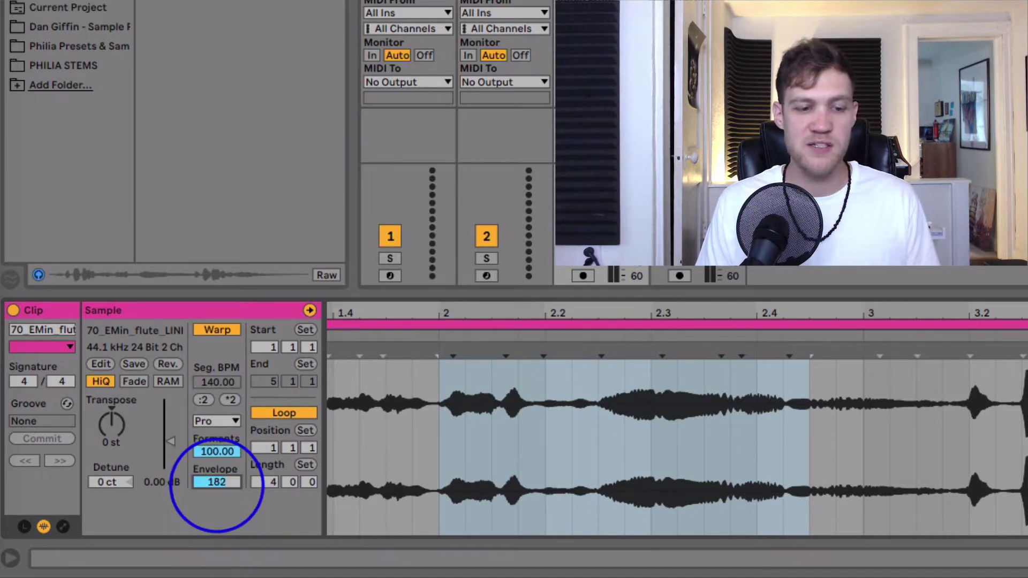
Step: Warp the E minor flute by moving an early transient to 2.1.3, then pulling the transient after 2.2 back to 2.1.3
left_click_drag(352, 356, 492, 349)
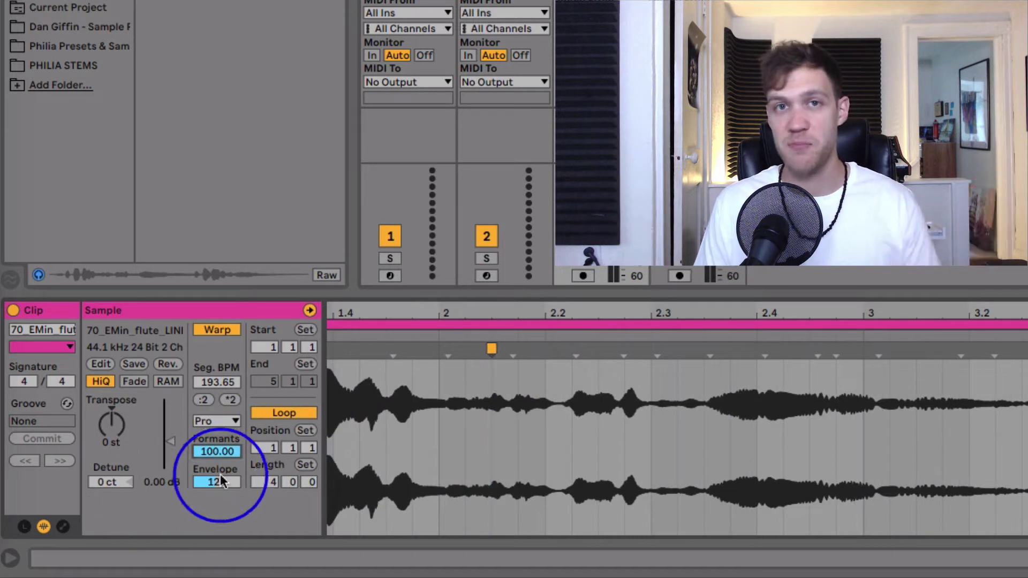
left_click(216, 421)
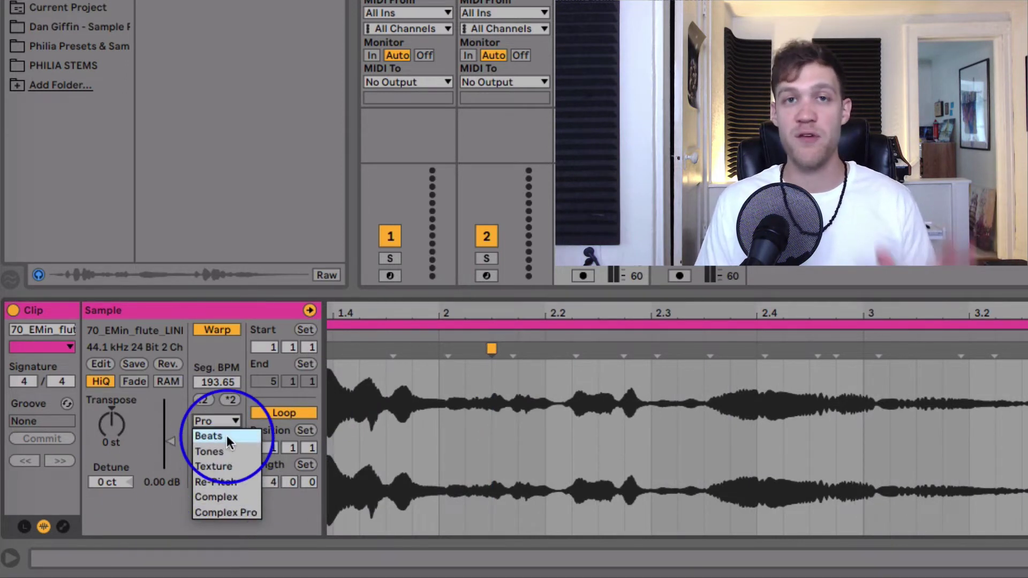
left_click(492, 361)
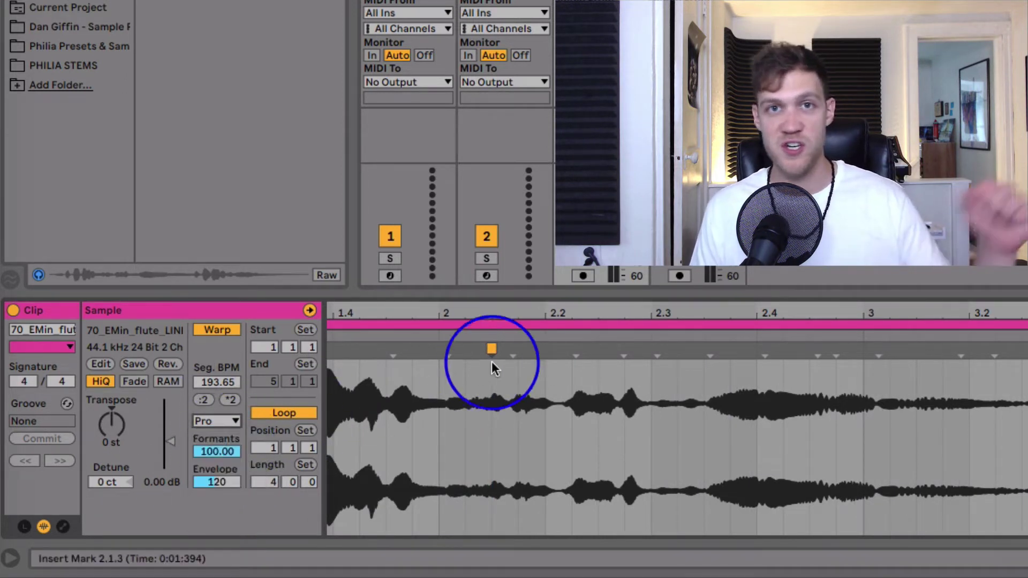
double_click(574, 349)
left_click_drag(574, 349, 493, 349)
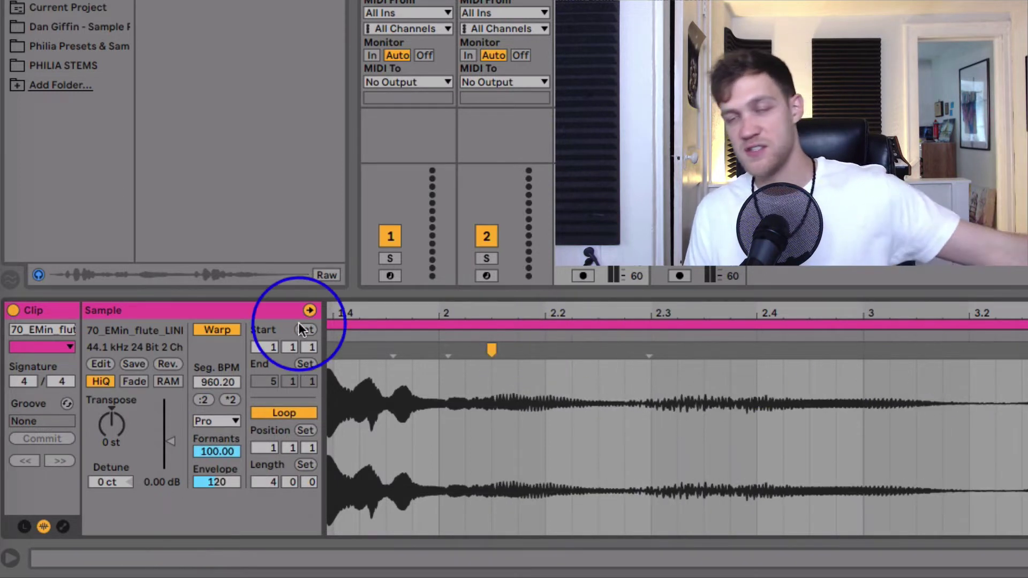
Step: Reapply Complex Pro to the E minor flute clip, then switch its warp mode to Complex
left_click(220, 422)
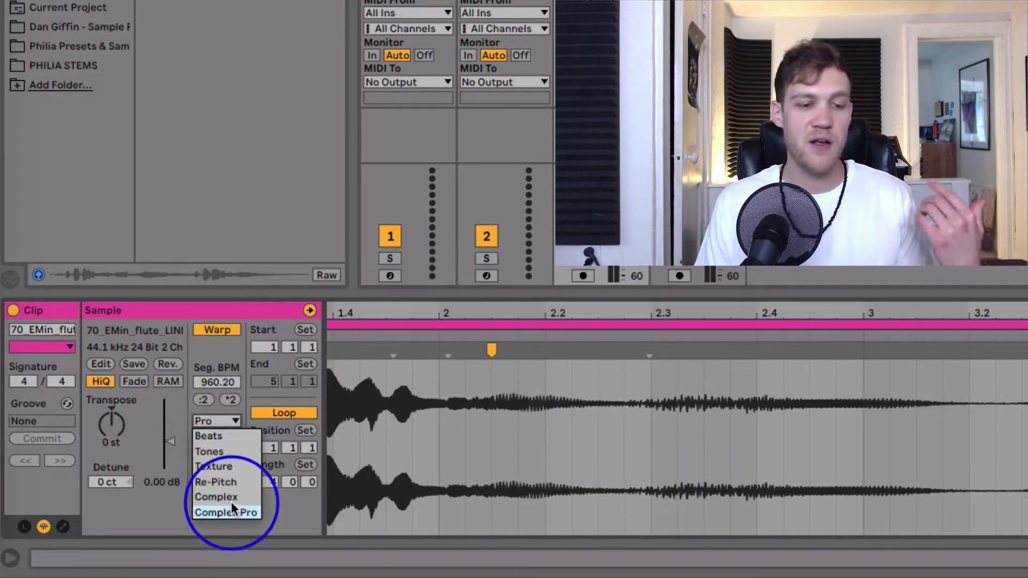
left_click(234, 512)
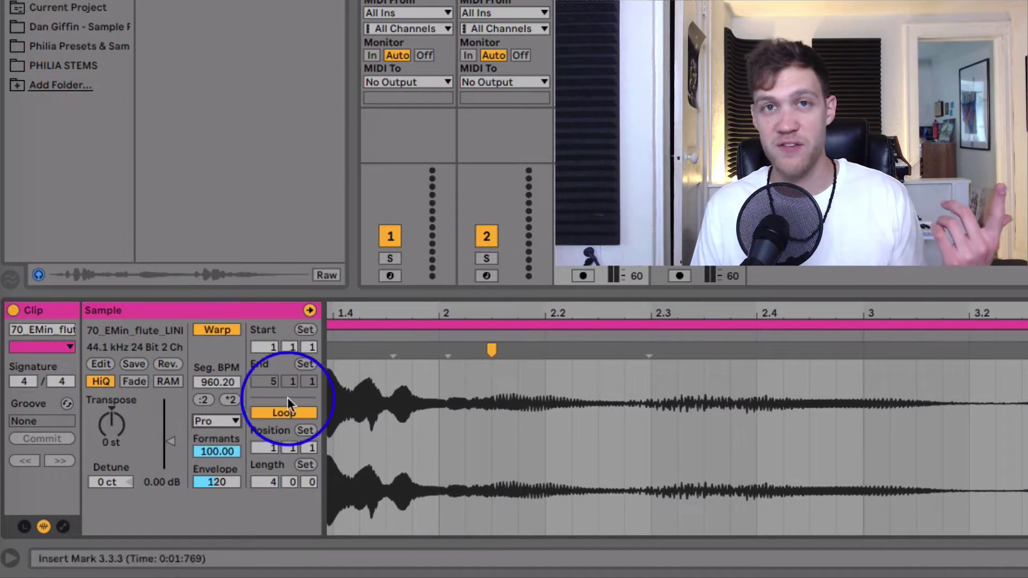
left_click(215, 421)
left_click(235, 496)
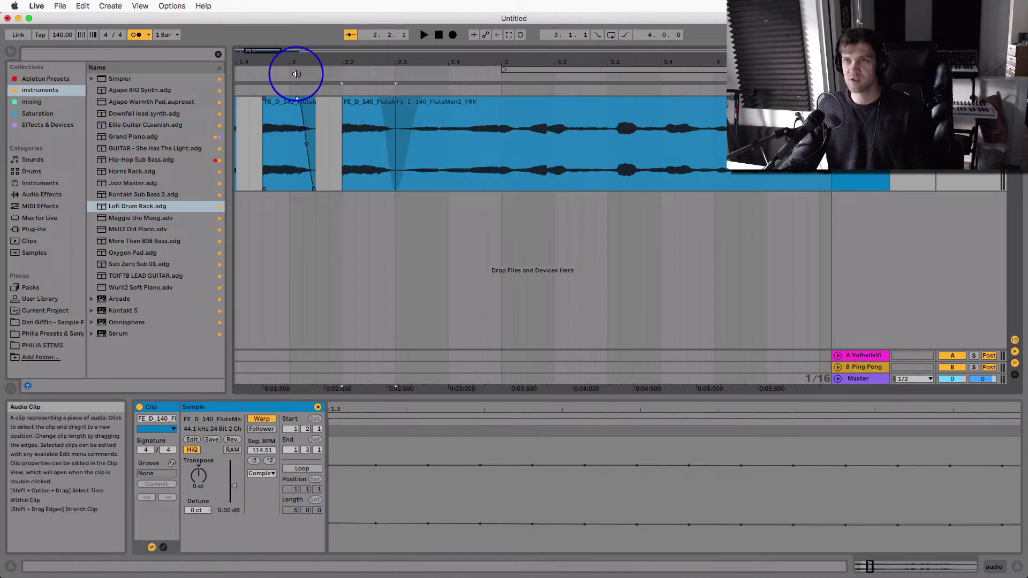
Step: Play the chopped flute pieces from near the start of the arrangement
left_click_drag(305, 58, 445, 124)
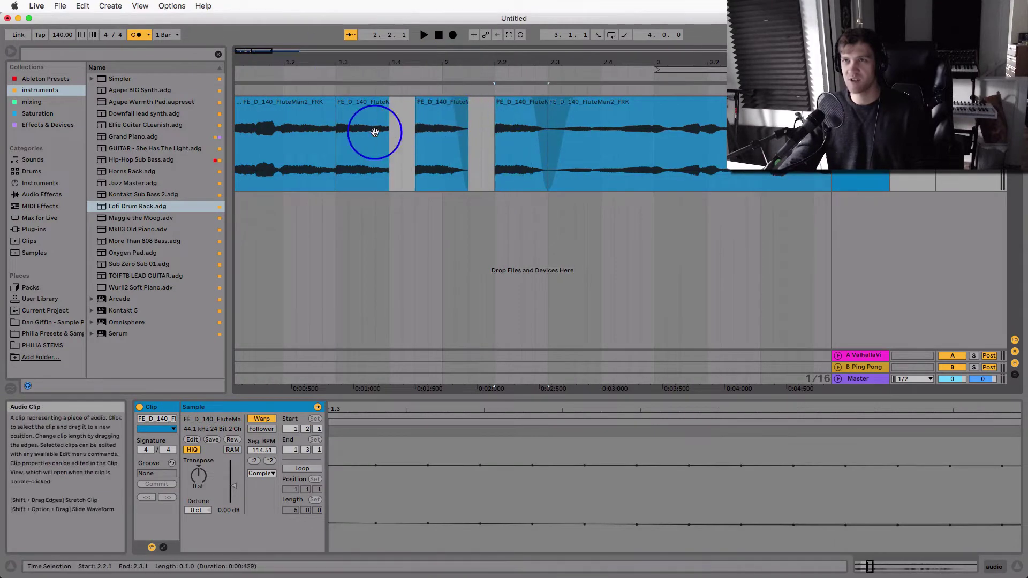
left_click(300, 145)
key("space")
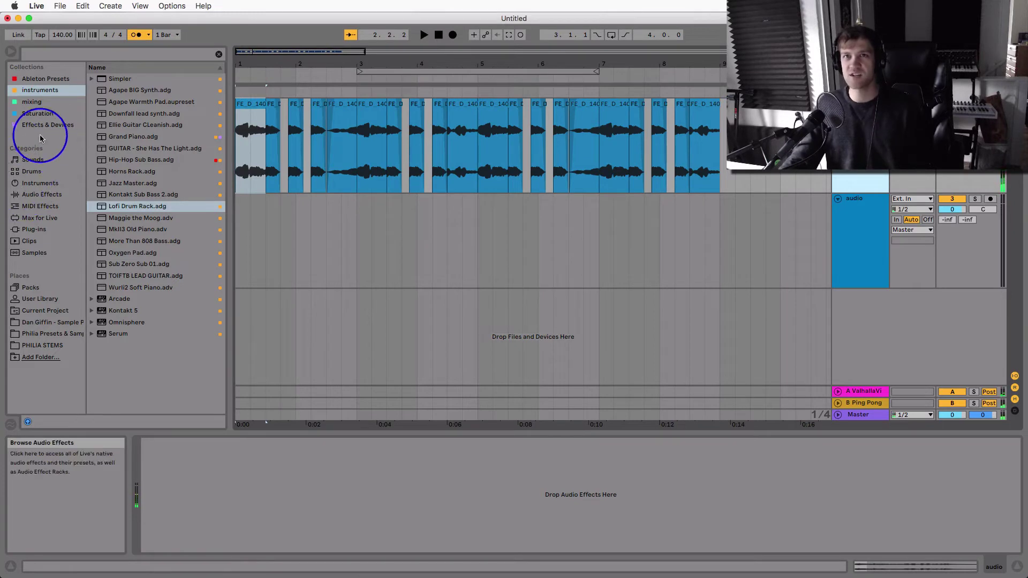
Step: Add EQ Eight to the flute track and lower band 4 to about -6.57 dB at 3.16 kHz during playback
left_click(47, 103)
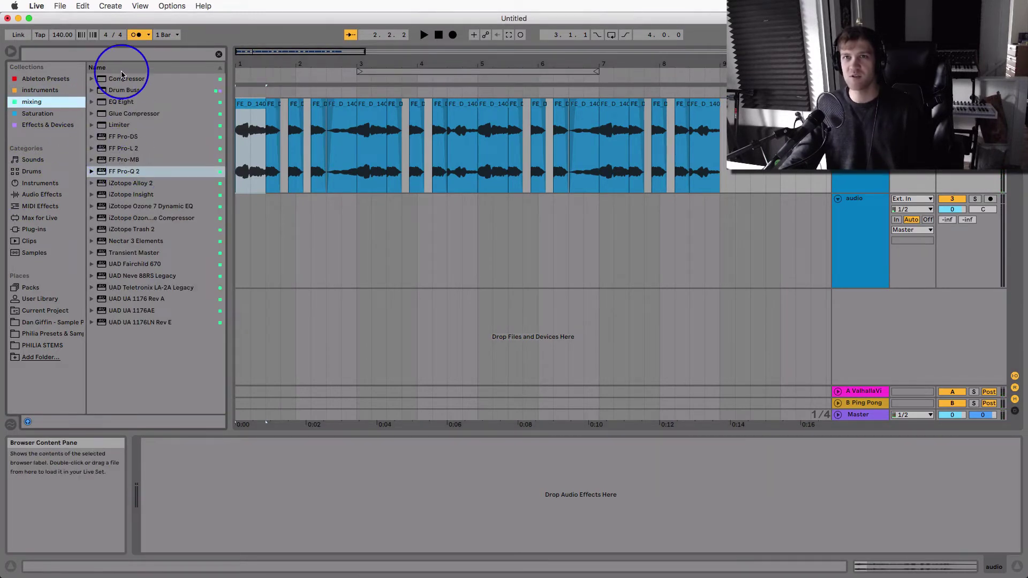
double_click(121, 102)
left_click_drag(344, 488, 344, 503)
key("space")
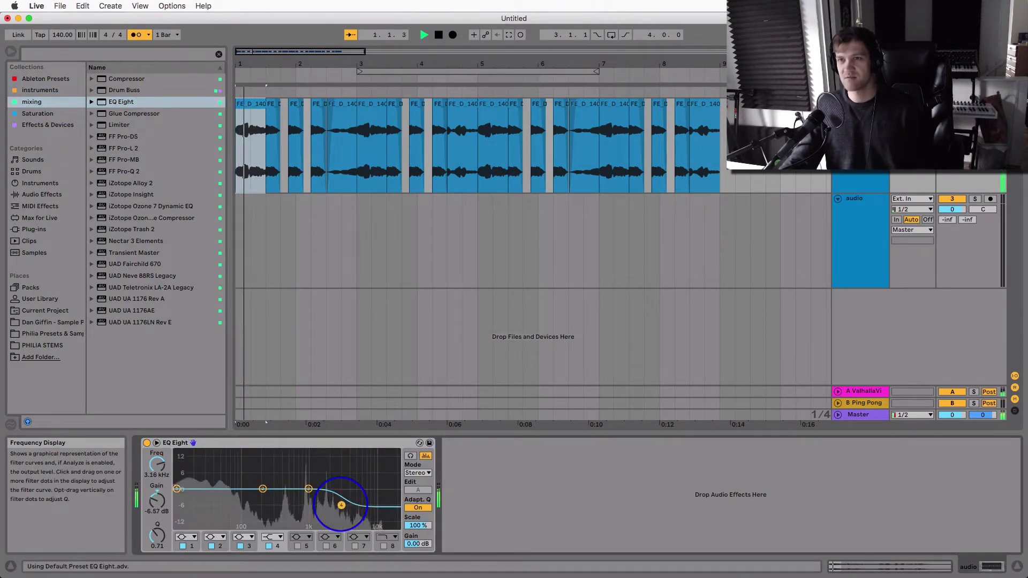
Step: Change EQ band 1 to a low-cut filter and raise its cutoff frequency
left_click(194, 537)
left_click(182, 475)
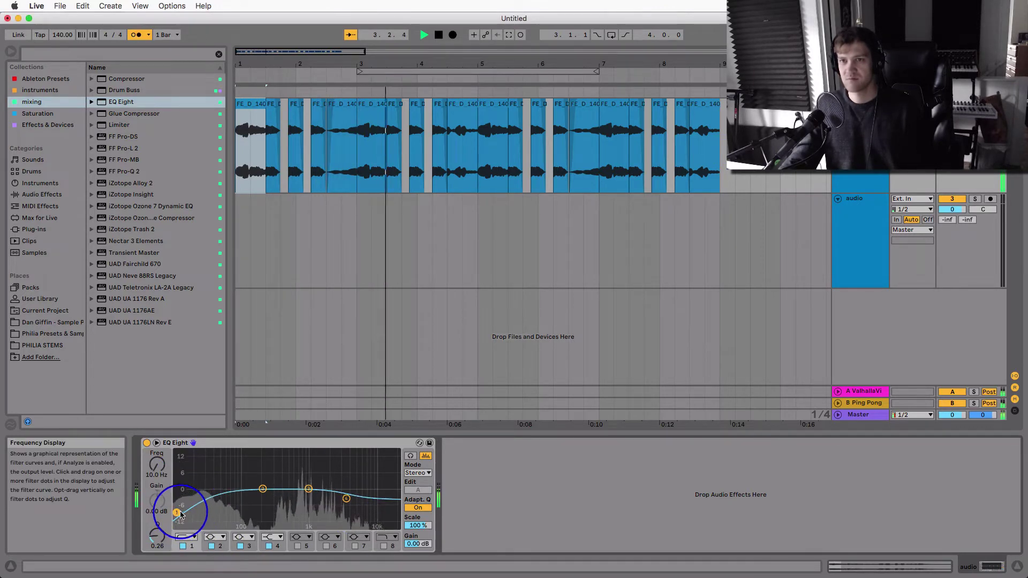
left_click_drag(181, 515, 200, 512)
Step: Add short fades at the cut edges of the flute clips between about 4.3 and 6.2 to smooth the transitions
left_click(557, 107)
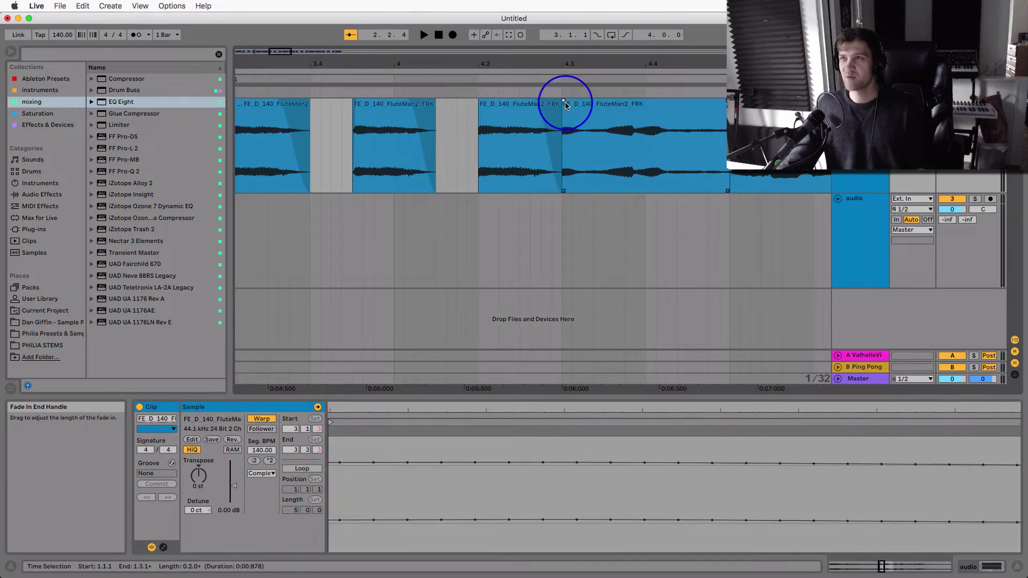
scroll(568, 121, "right", 2)
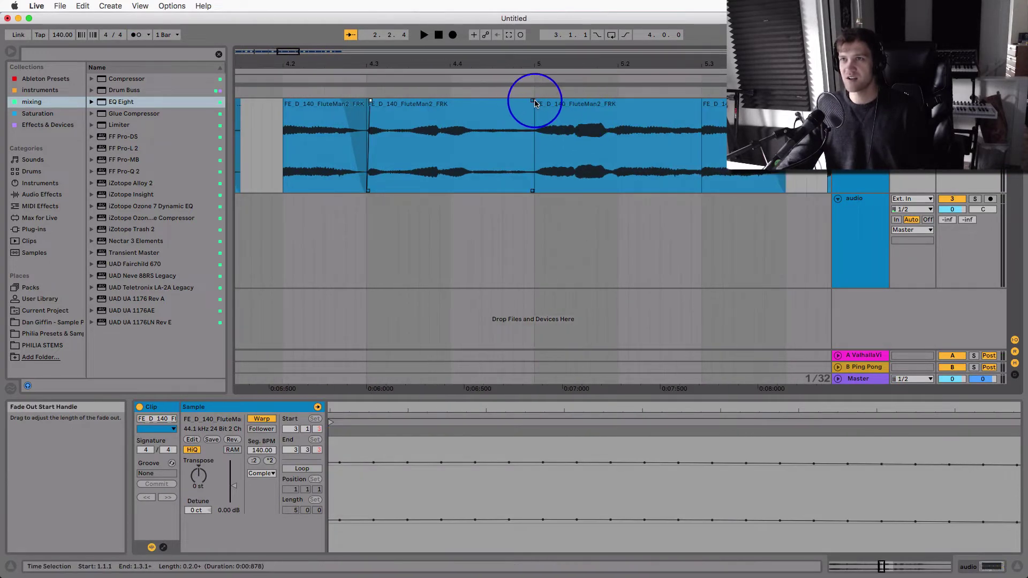
left_click(532, 103)
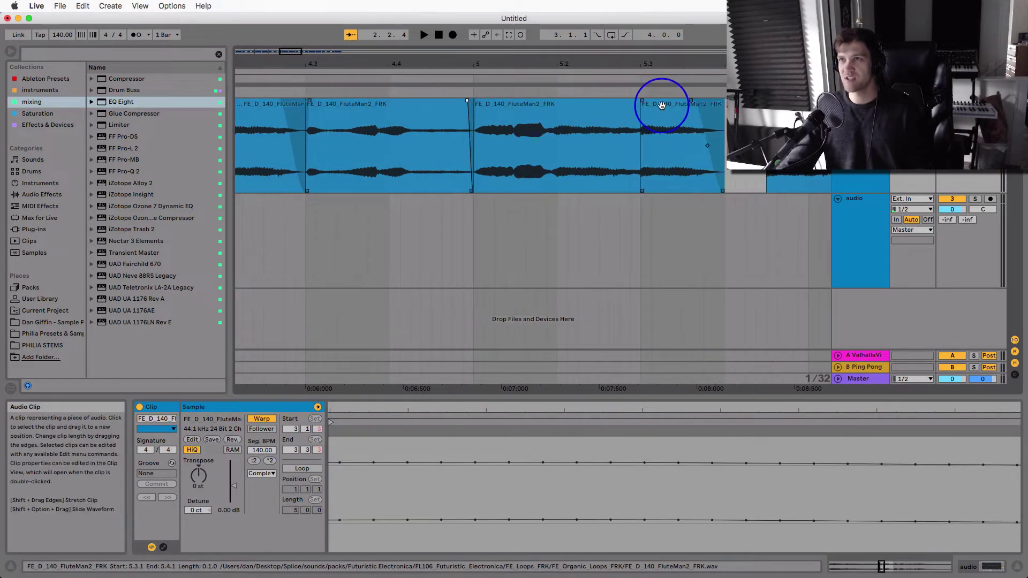
left_click(644, 105)
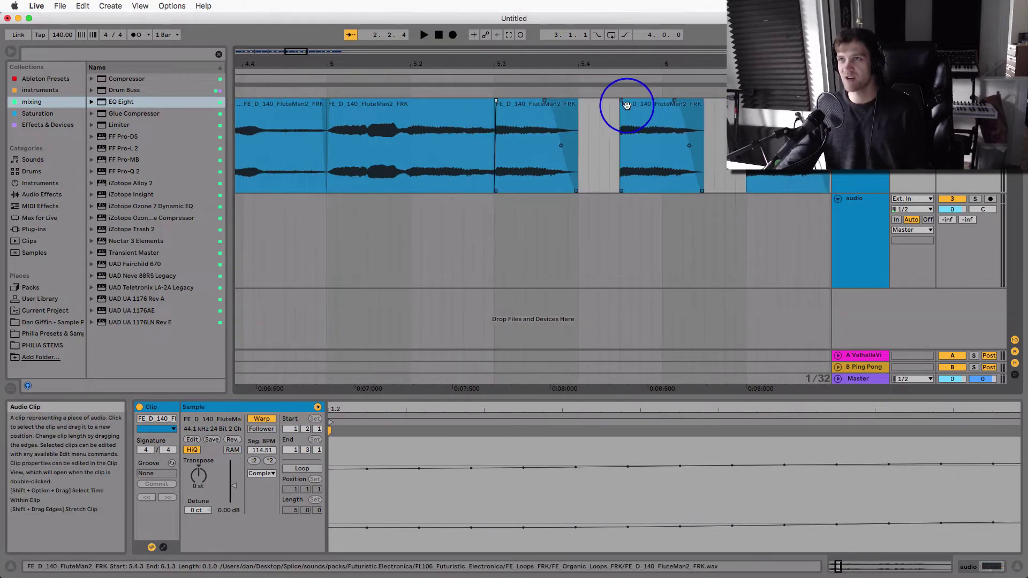
scroll(631, 117, "right", 5)
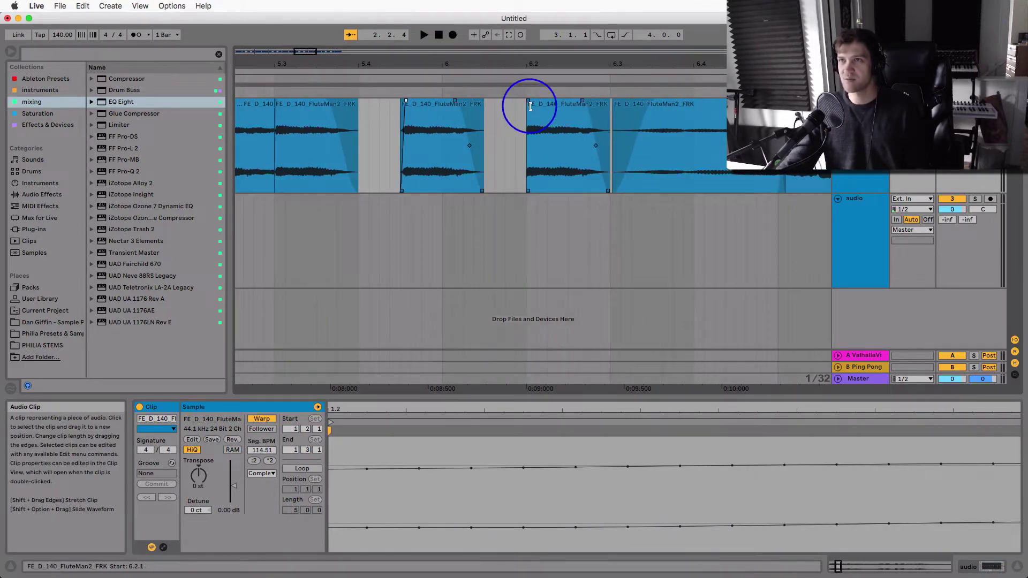
scroll(562, 140, "right", 7)
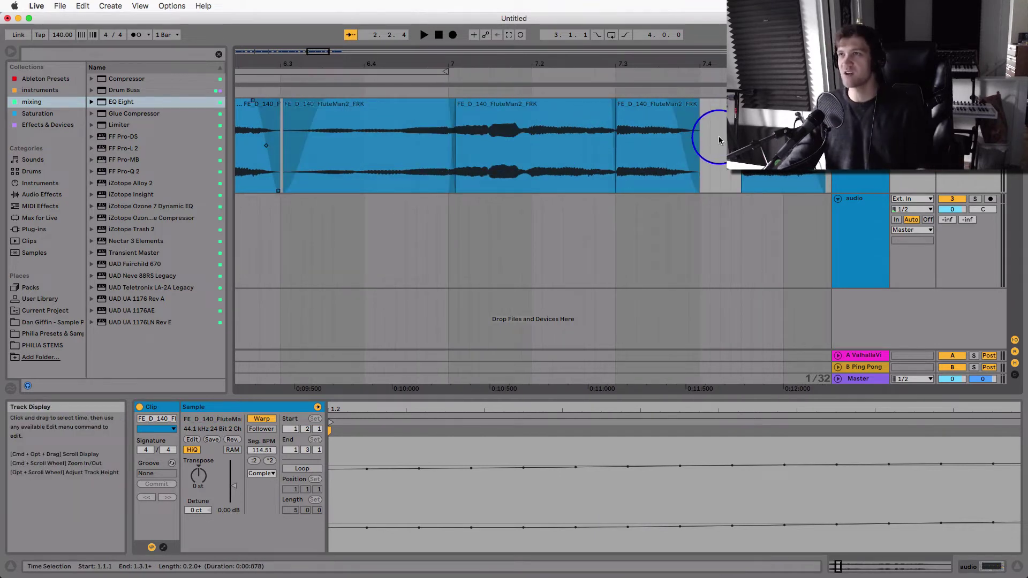
Step: Add short fades to the last flute clip at its start near 8.3 and at its end at bar 9
scroll(720, 138, "right", 3)
scroll(706, 116, "right", 3)
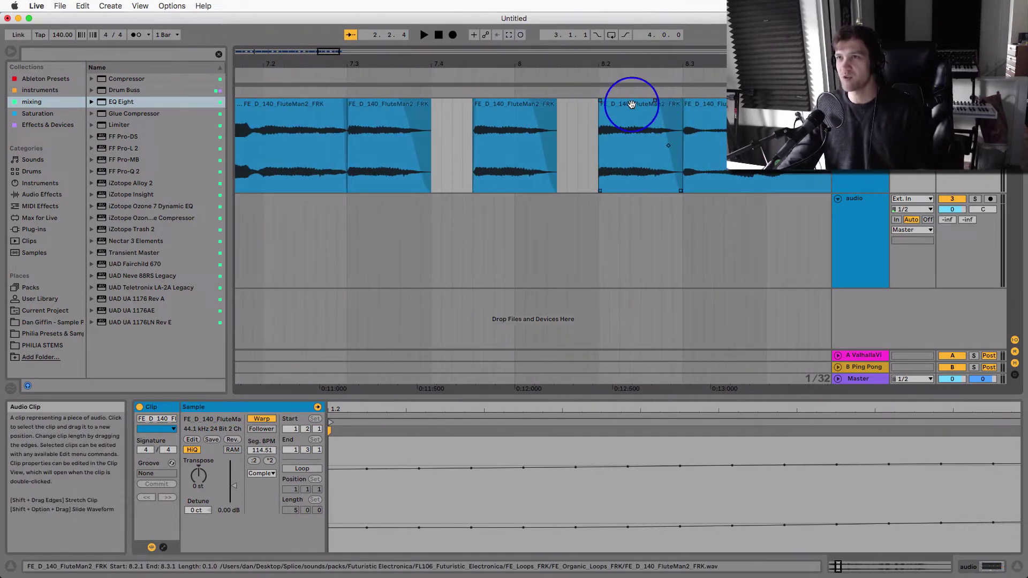
left_click(684, 102)
left_click_drag(680, 64, 530, 102)
left_click(522, 105)
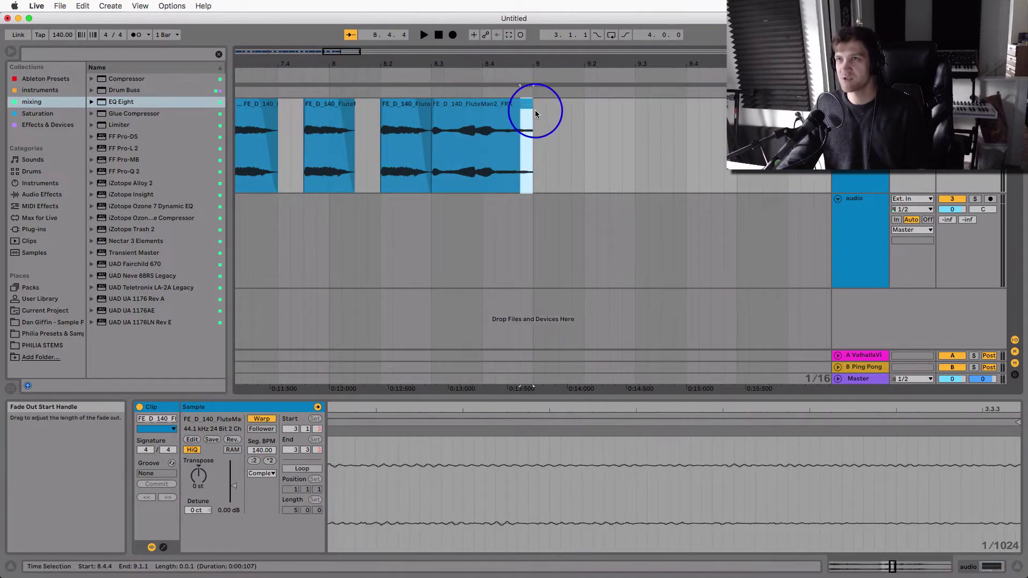
left_click(531, 103)
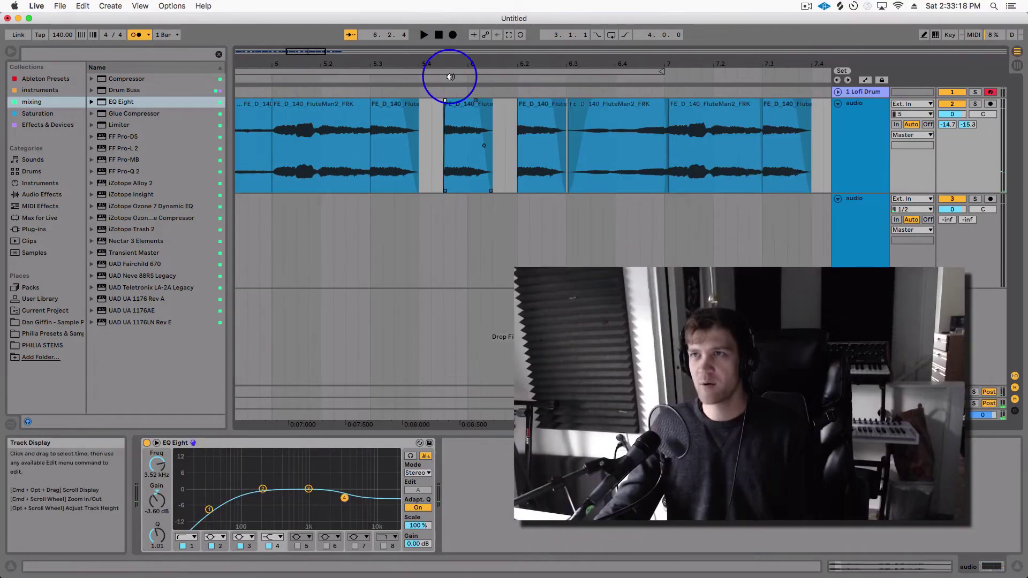
Step: Consolidate all the chopped flute clips from 1.1.1 to 9.1.1 into one audio clip
left_click_drag(450, 76, 288, 62)
double_click(240, 65)
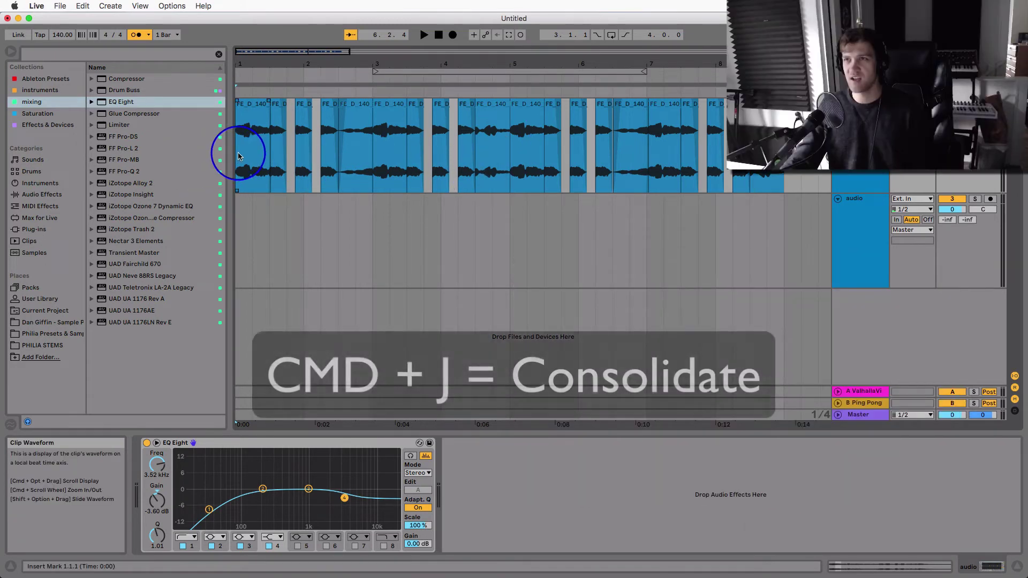
left_click_drag(241, 156, 806, 177)
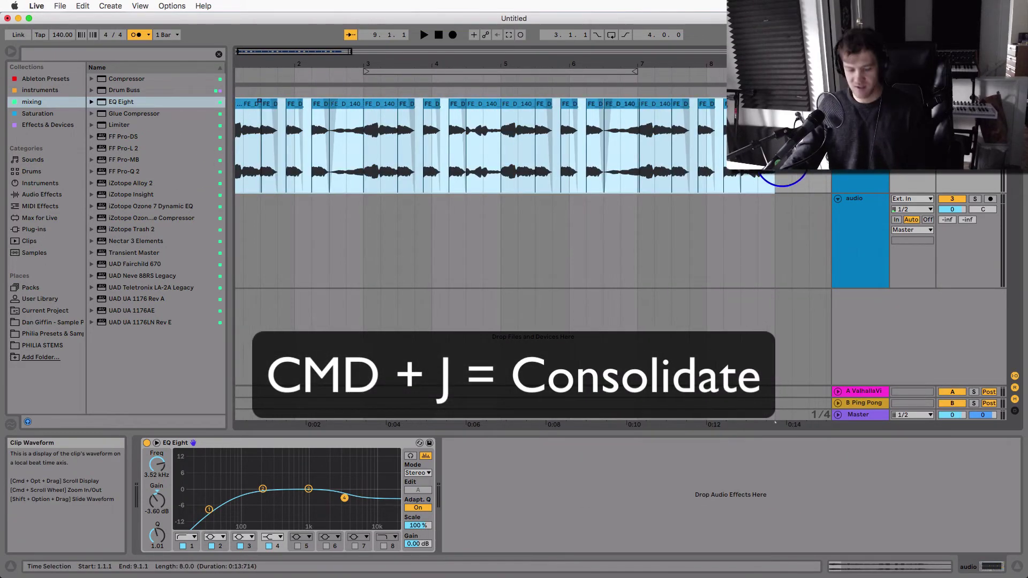
key("super+j")
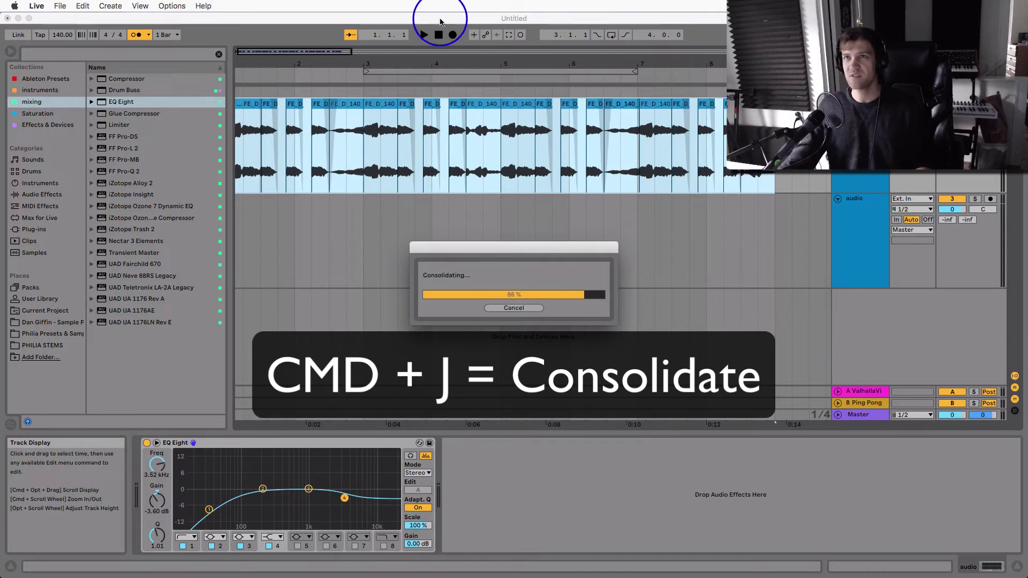